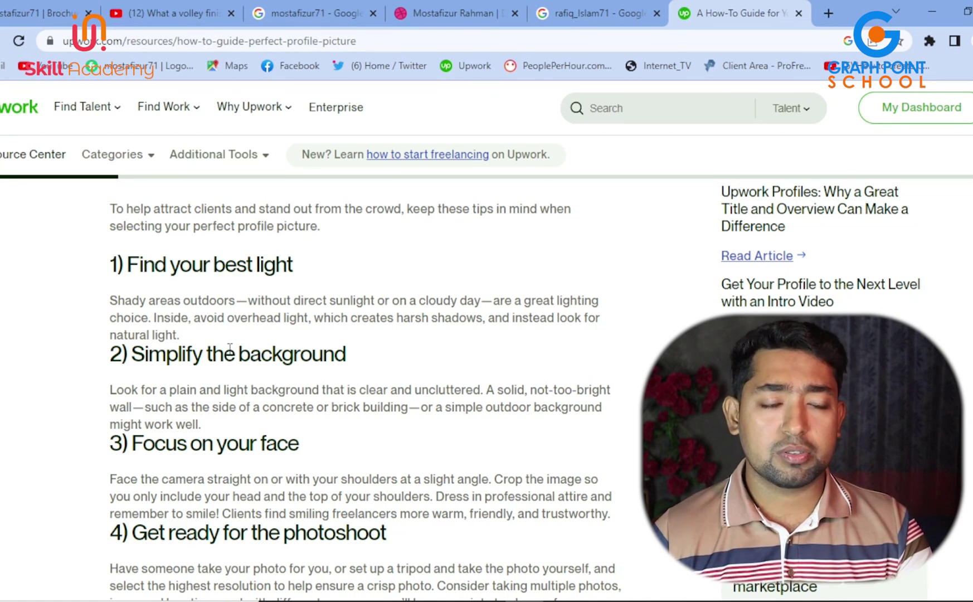
Read the Upwork article's four tips on light, background, face focus and photoshoot preparation for a profile picture.
scroll(230, 348, "down", 3)
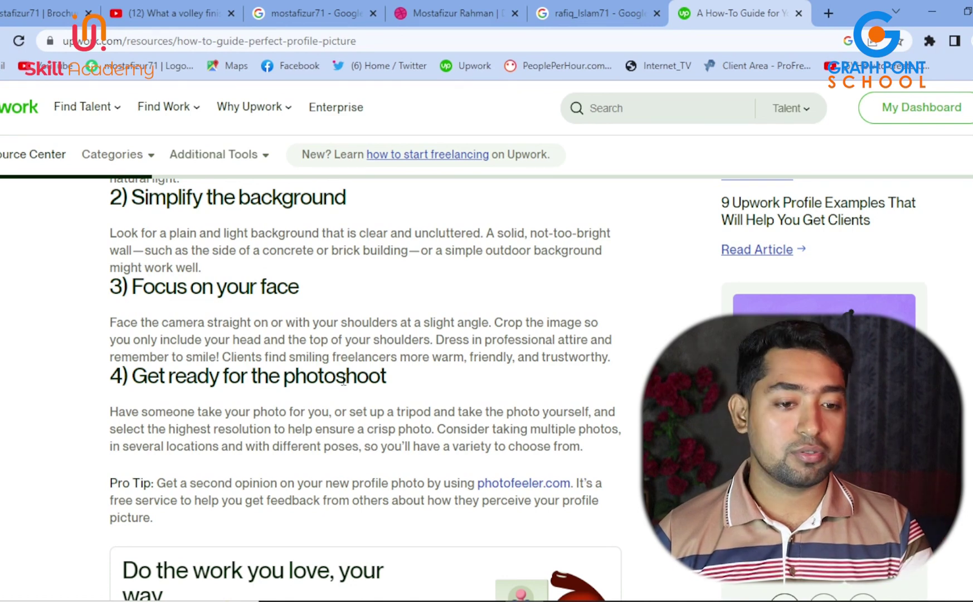
scroll(343, 381, "down", 5)
scroll(341, 388, "up", 2)
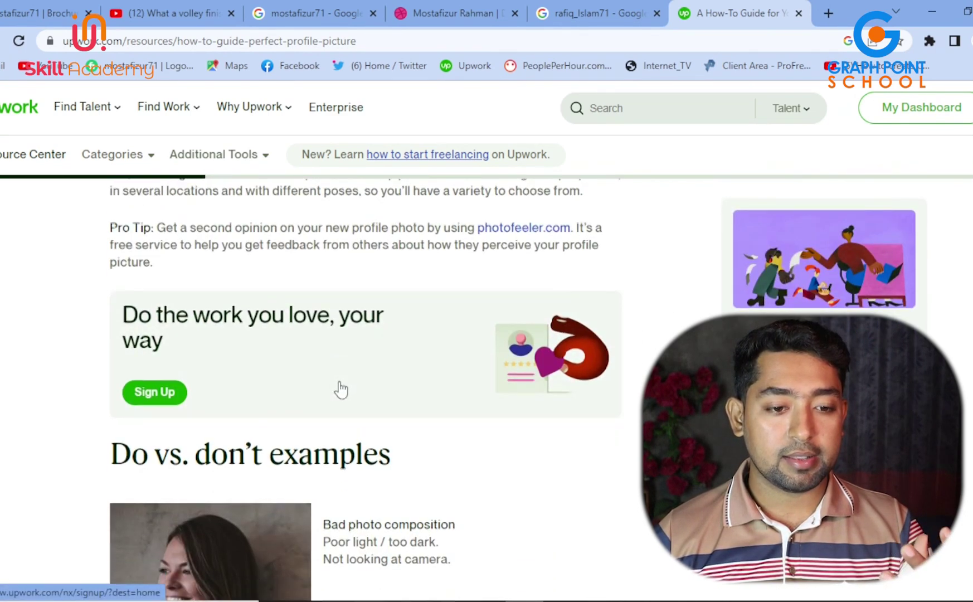
scroll(341, 389, "down", 3)
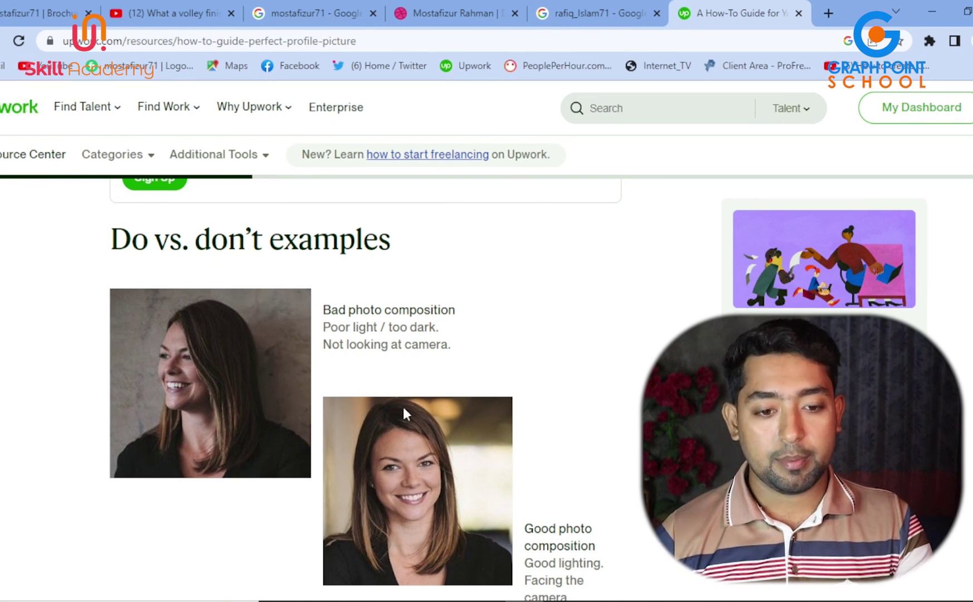
Examine the article's do vs. don't examples for photo composition and photo setting.
scroll(403, 410, "down", 3)
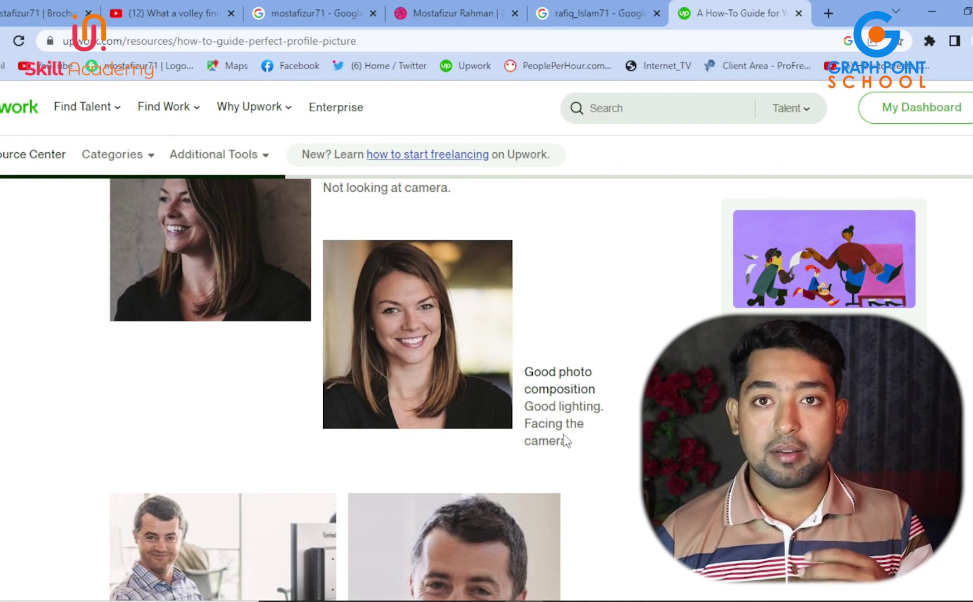
scroll(574, 444, "down", 6)
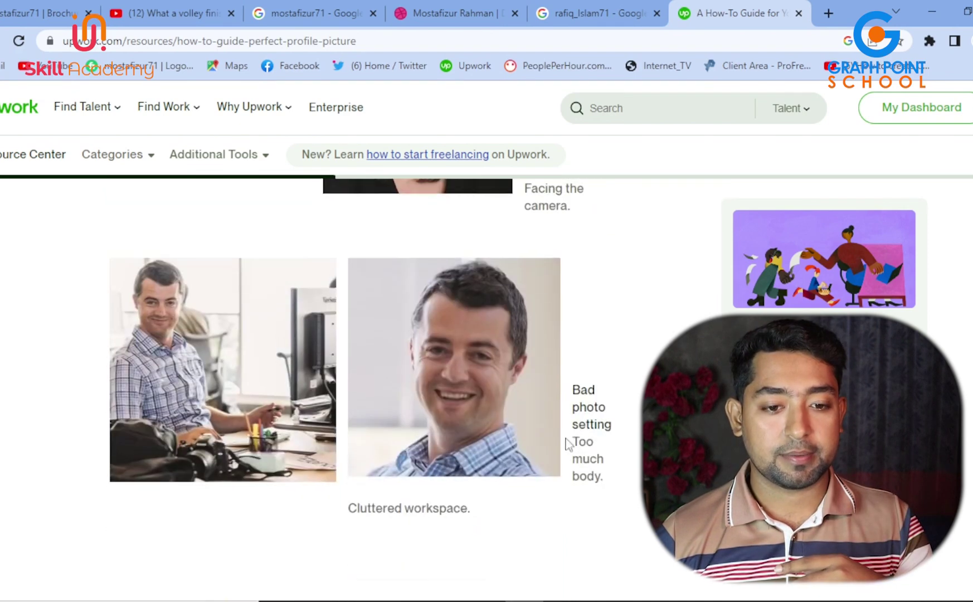
scroll(382, 375, "up", 2)
scroll(341, 415, "up", 1)
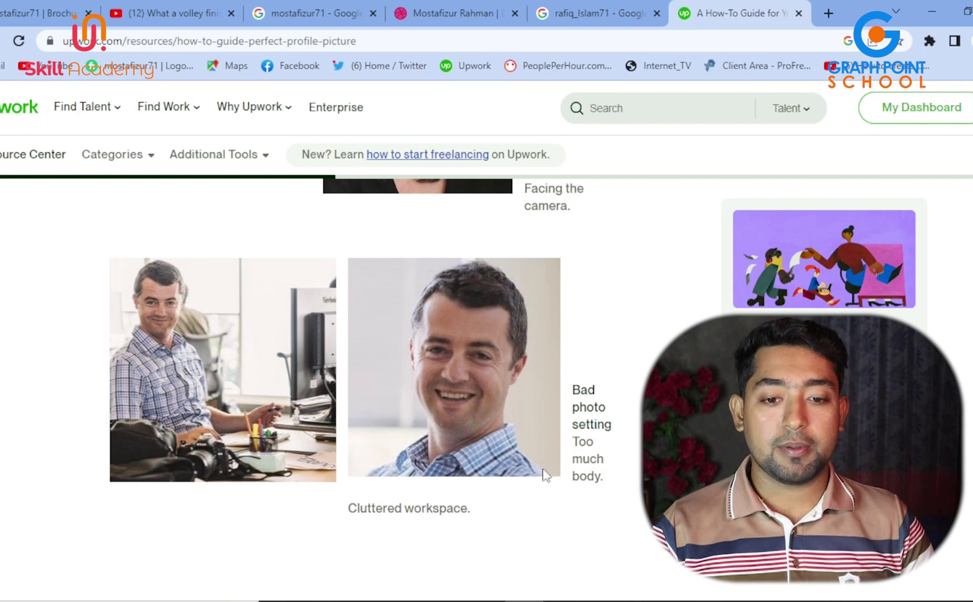
scroll(558, 472, "down", 3)
scroll(519, 315, "down", 8)
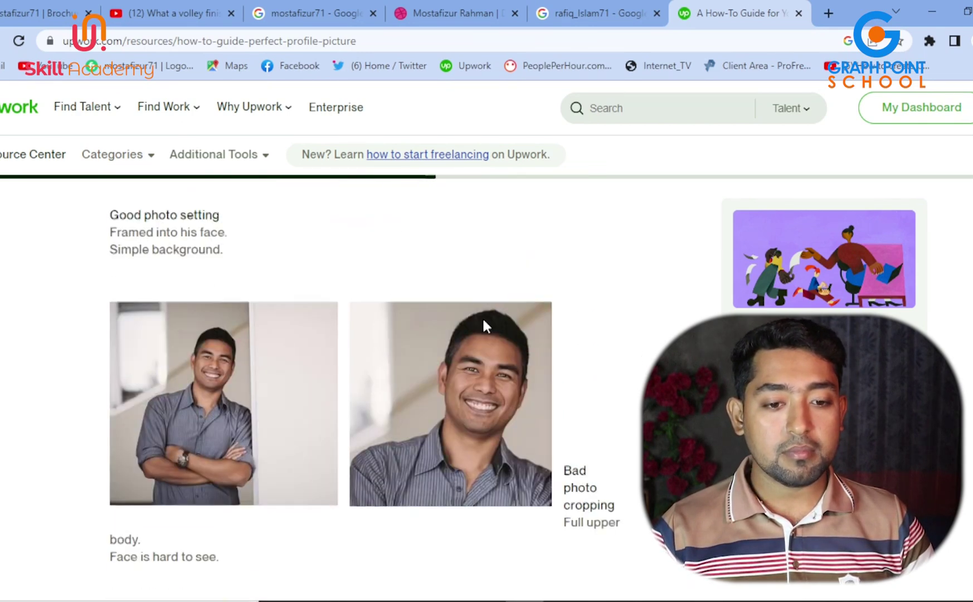
scroll(257, 377, "up", 3)
scroll(184, 390, "down", 1)
scroll(181, 413, "down", 2)
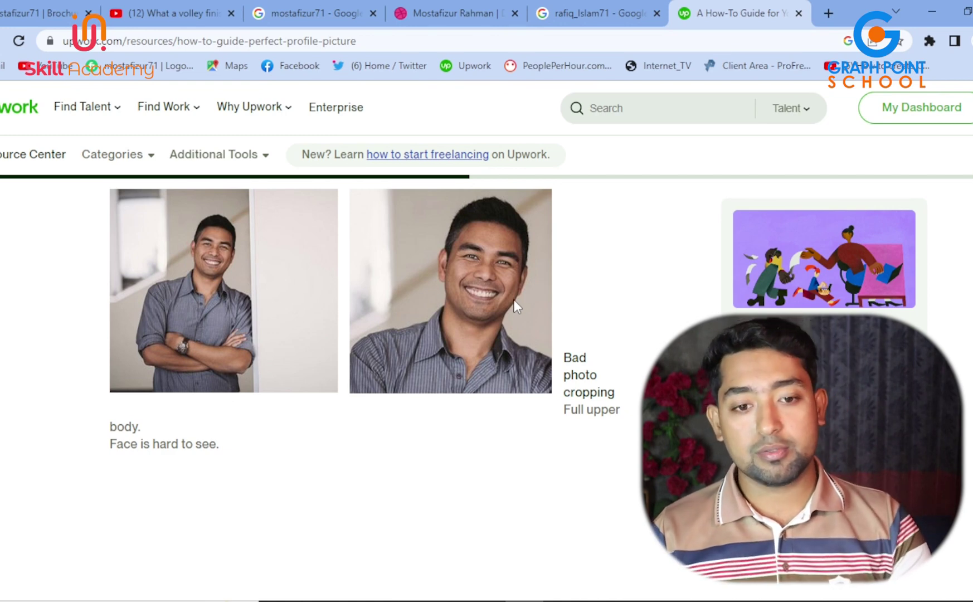
Review the remaining examples on photo cropping, distracting backgrounds and professional attire through to the end of the article.
scroll(512, 303, "down", 10)
scroll(510, 308, "up", 4)
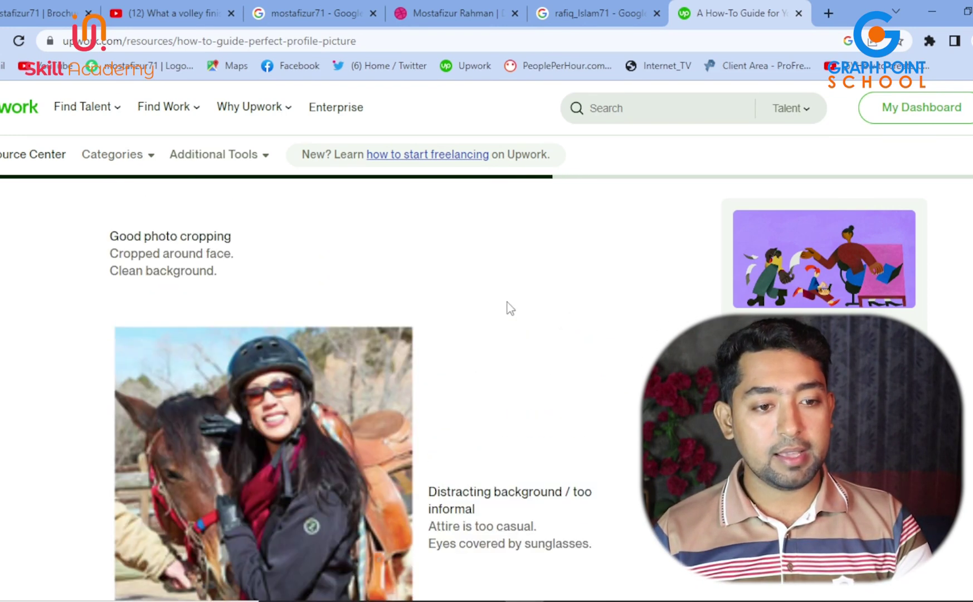
scroll(206, 312, "down", 8)
scroll(218, 321, "up", 5)
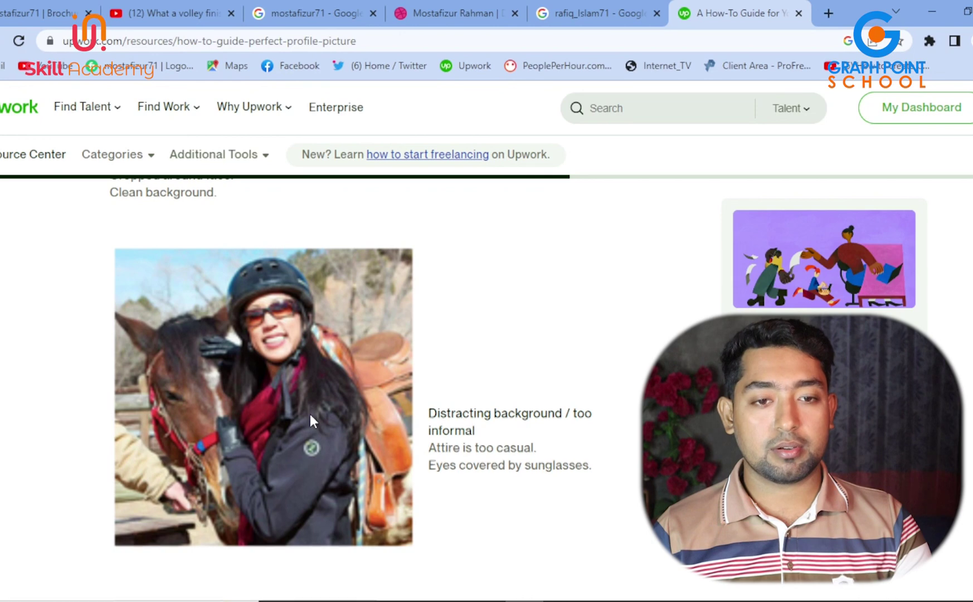
scroll(310, 414, "down", 6)
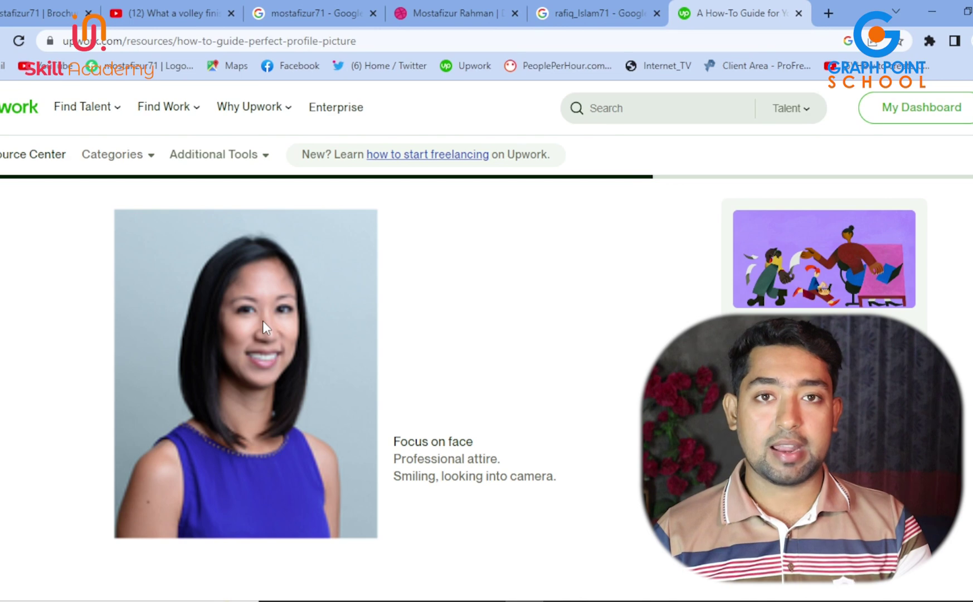
scroll(263, 321, "down", 10)
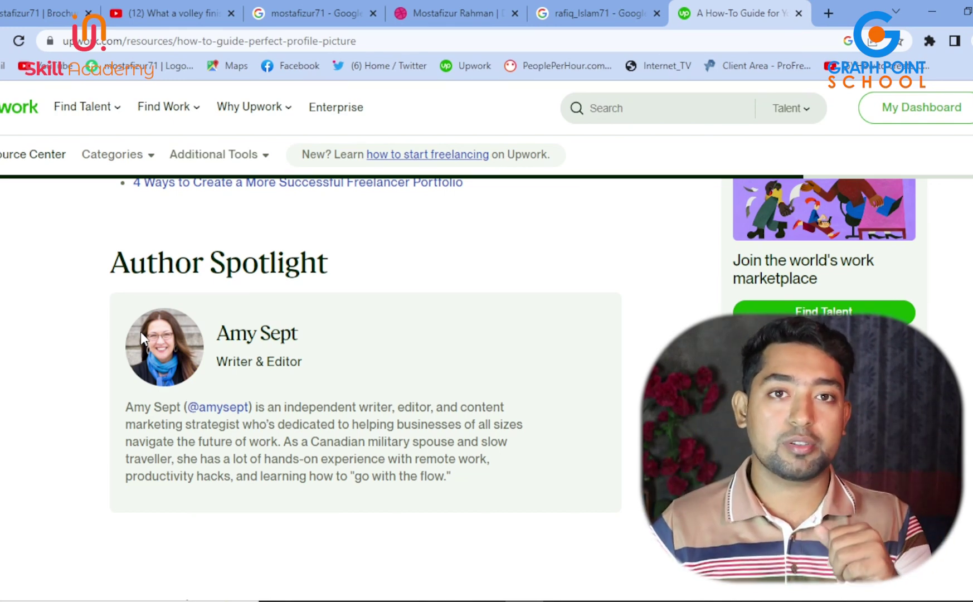
scroll(167, 333, "down", 5)
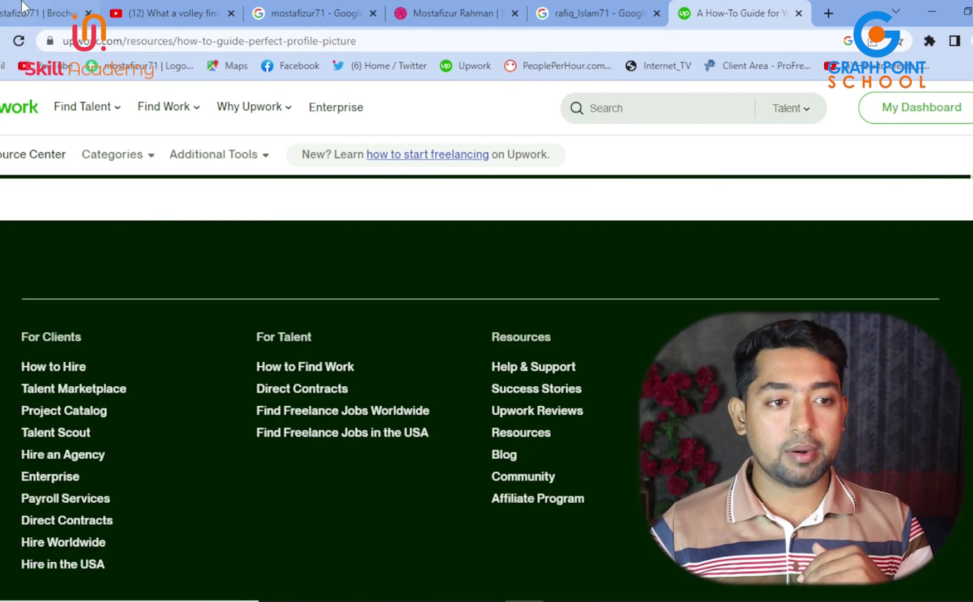
View the profile picture on the Fiverr seller page, then switch to Photoshop and inspect the edited portrait up close.
left_click(23, 7)
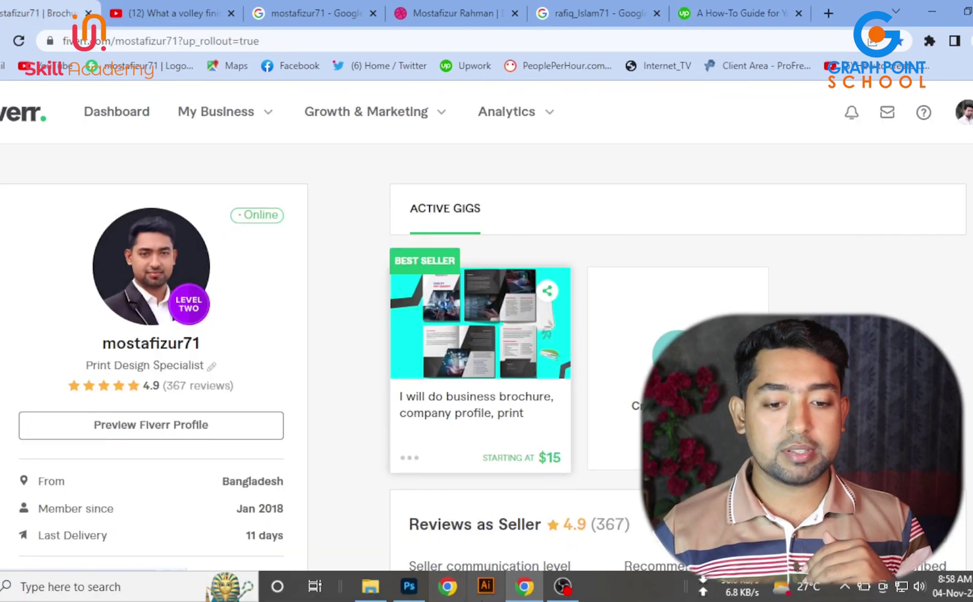
left_click(406, 596)
scroll(405, 397, "up", 2)
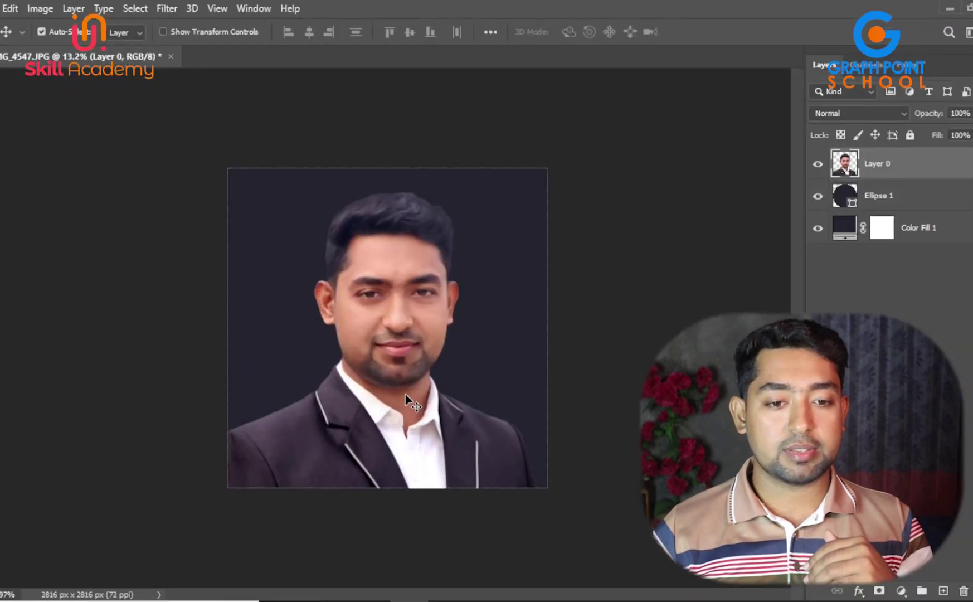
scroll(406, 394, "up", 2)
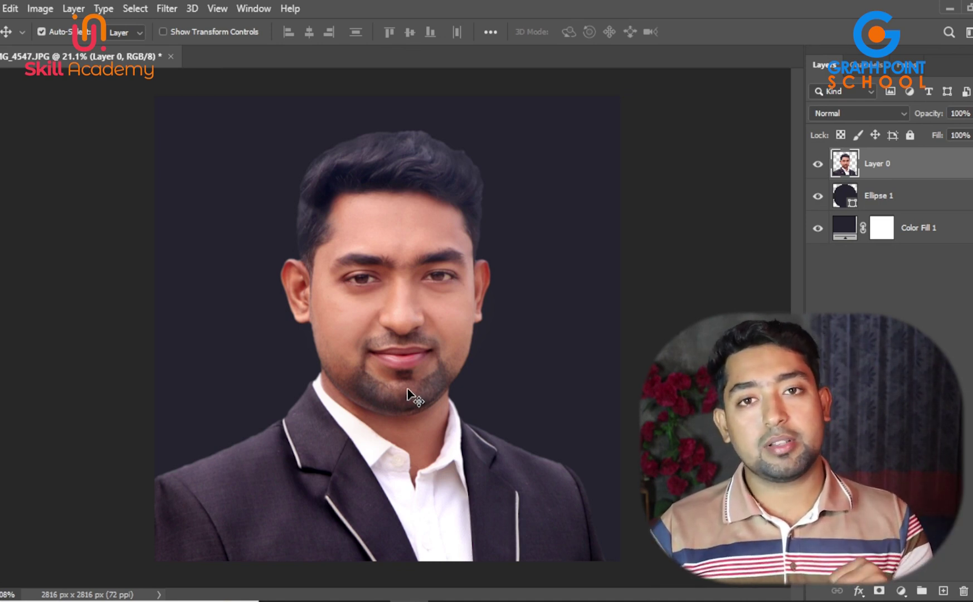
Switch to File Explorer, inspect the face in the original photo IMG_4547.JPG up close, and close the photo preview.
left_click(378, 586)
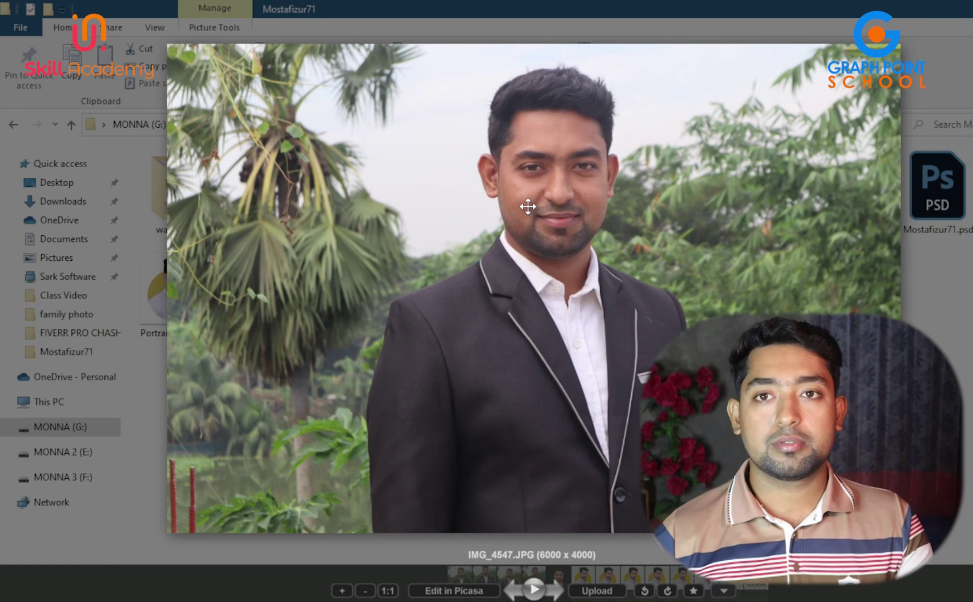
scroll(534, 187, "up", 4)
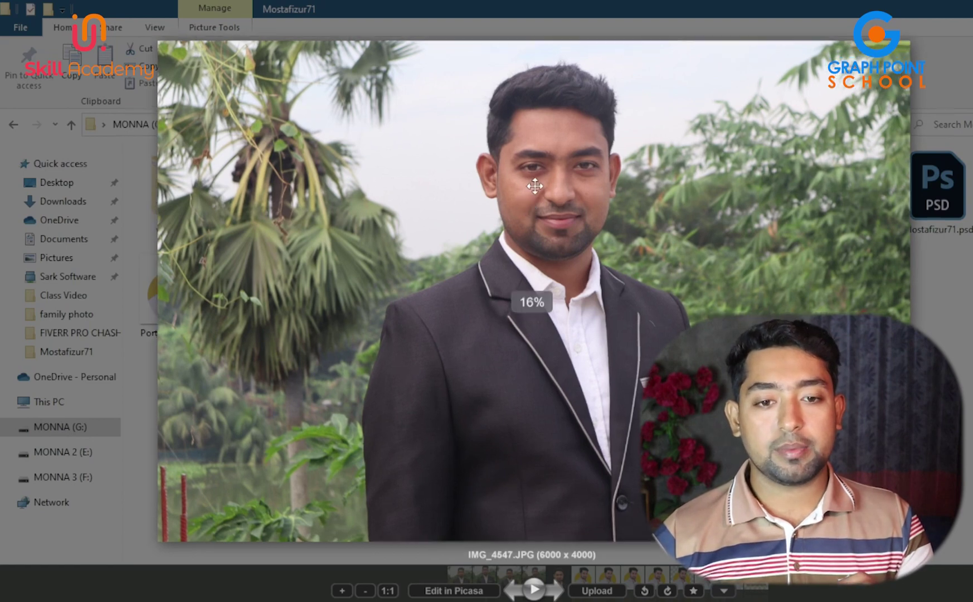
scroll(535, 187, "up", 5)
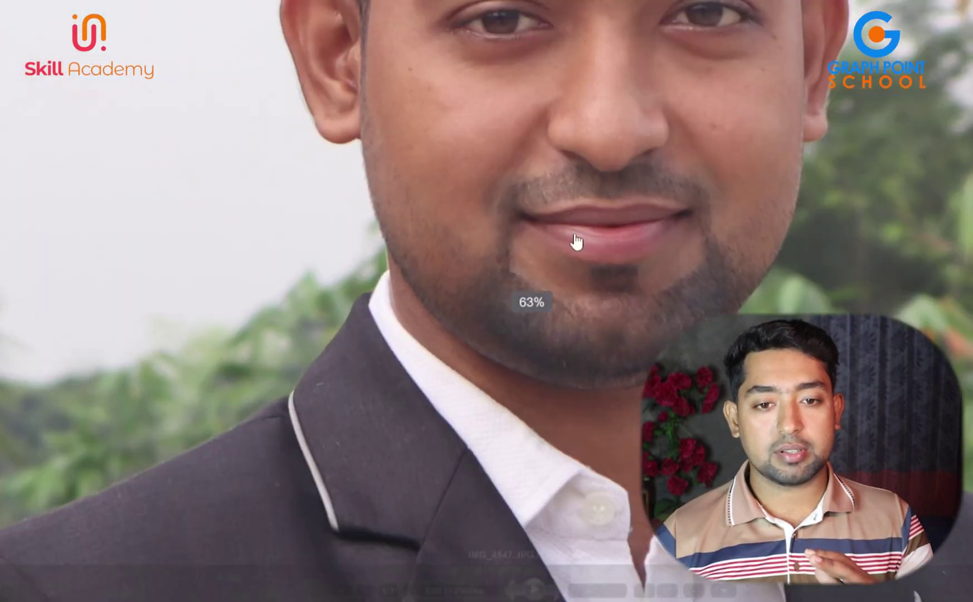
left_click_drag(577, 241, 554, 449)
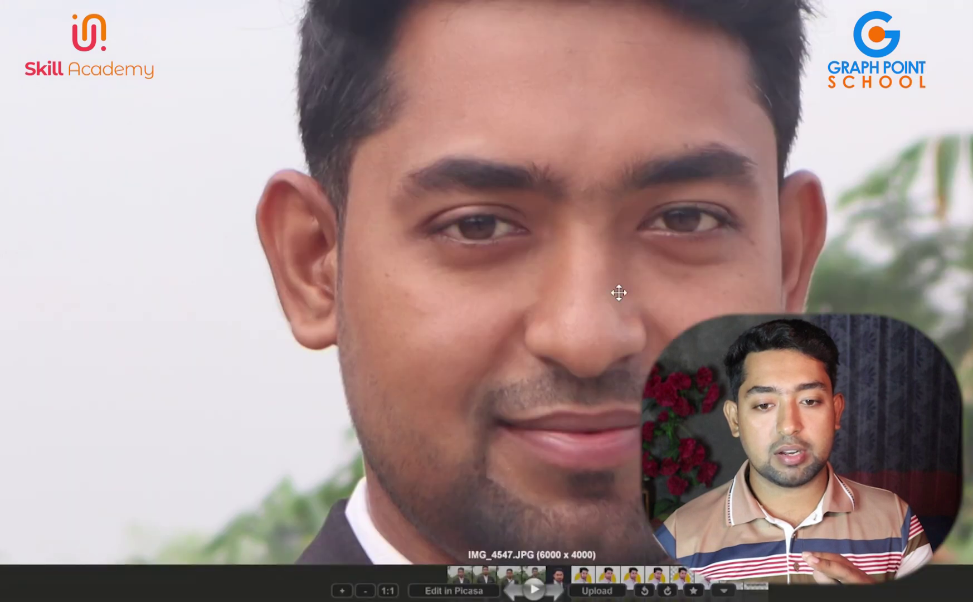
scroll(672, 286, "down", 2)
scroll(671, 284, "down", 3)
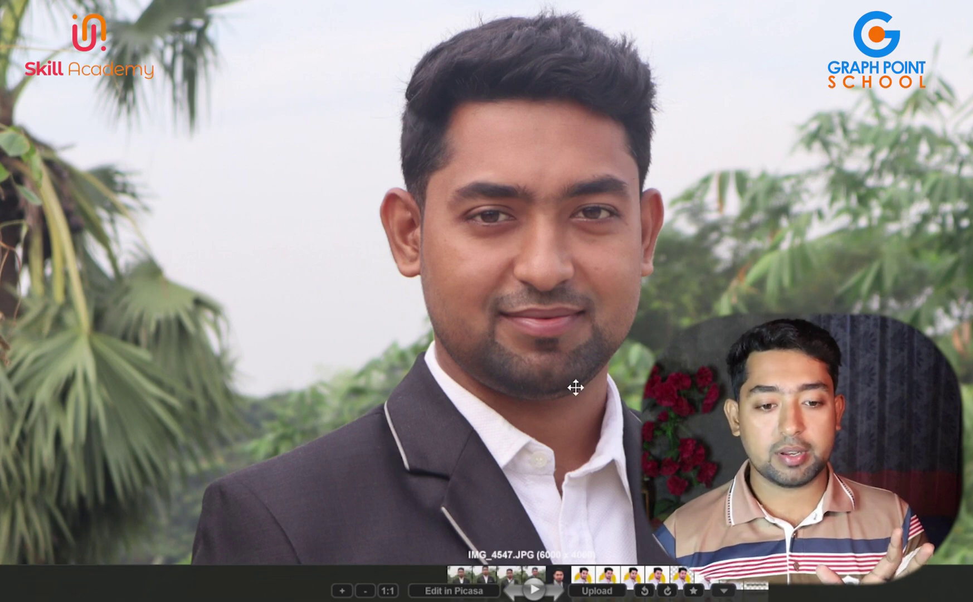
scroll(575, 387, "down", 3)
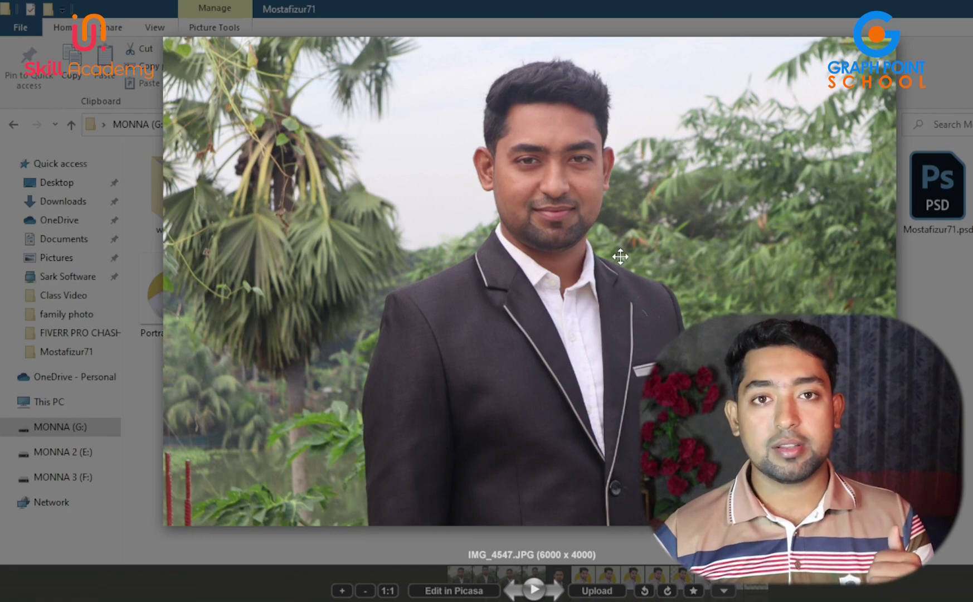
key("Escape")
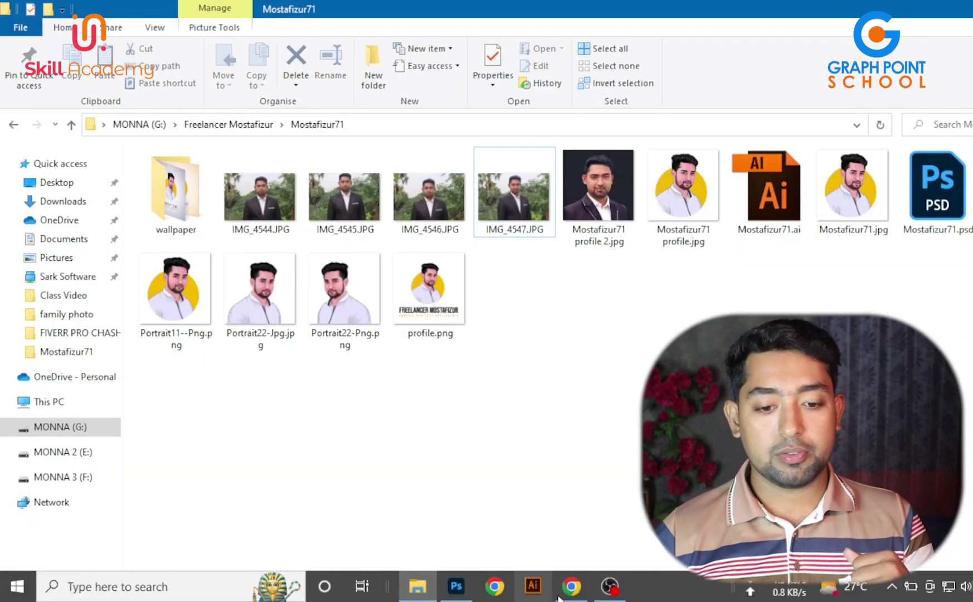
Switch to Photoshop and add an orange Solid Color fill layer above the portrait layer.
left_click(453, 589)
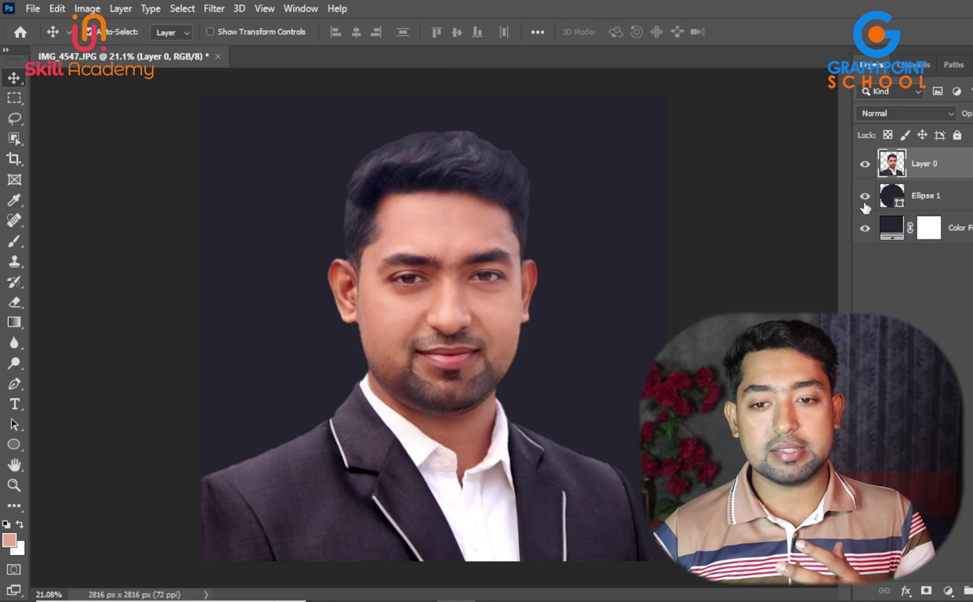
left_click(948, 590)
left_click(959, 322)
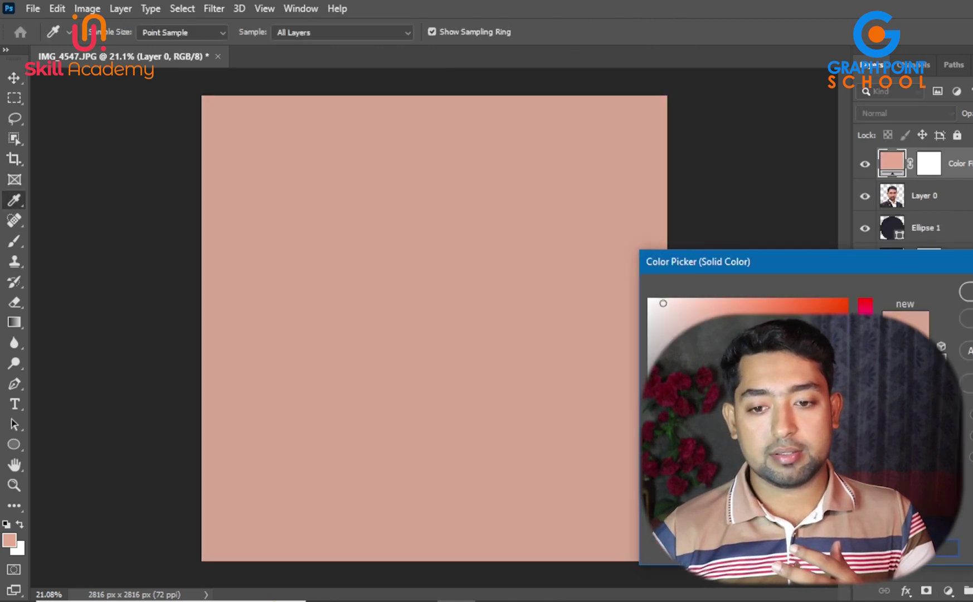
left_click(661, 301)
left_click(869, 307)
left_click_drag(873, 309, 870, 430)
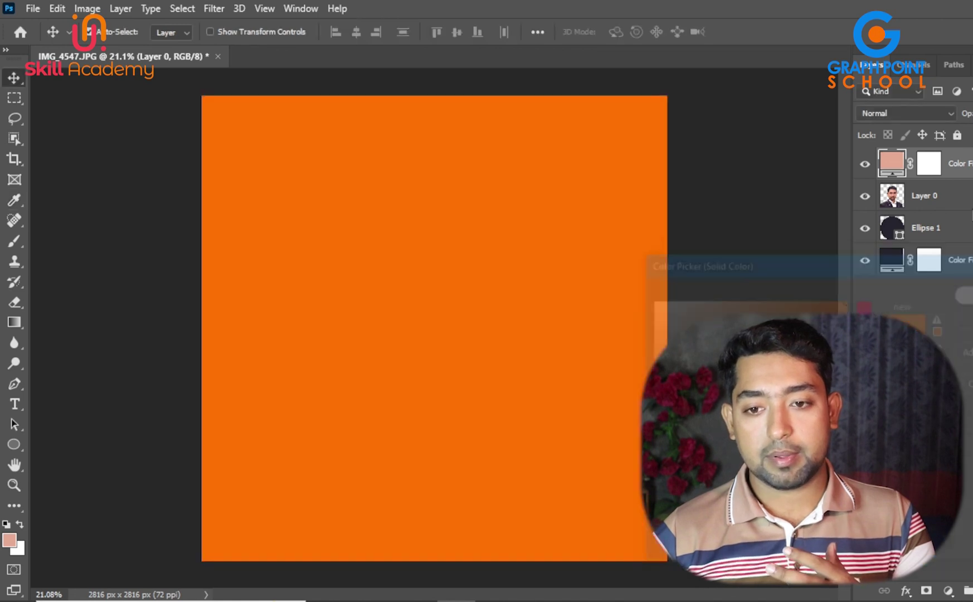
Move the orange fill layer directly below Ellipse 1 and preview the background with the ellipse hidden and shown.
left_click_drag(893, 164, 886, 244)
left_click(866, 197)
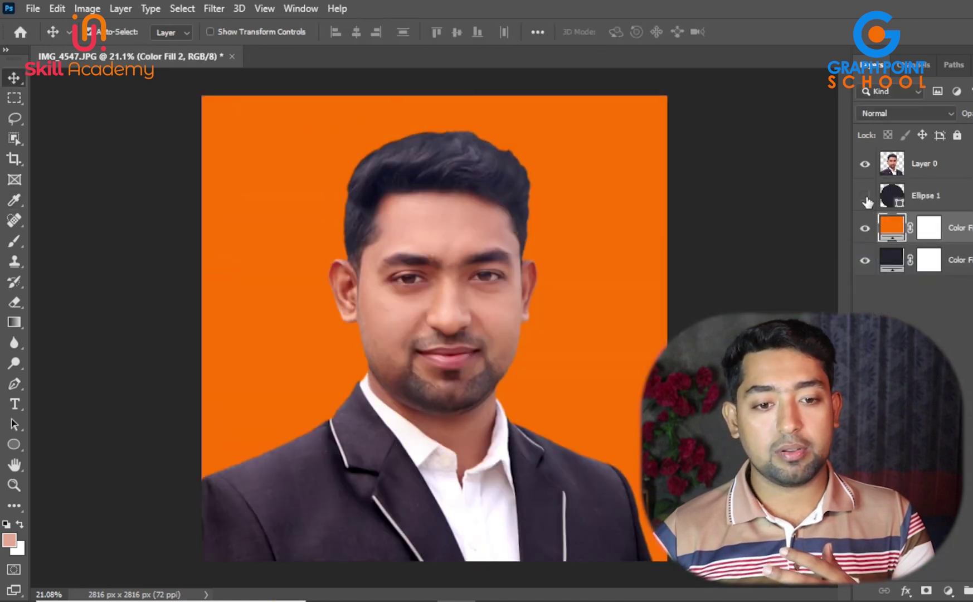
left_click(865, 195)
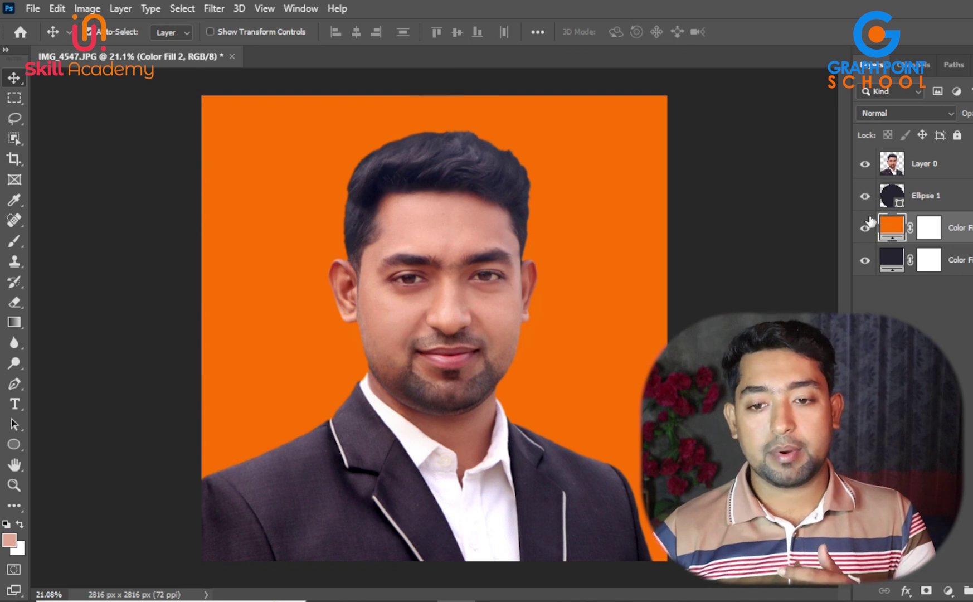
Hide the orange and dark color fill layers and select the Ellipse 1 layer.
left_click(865, 228)
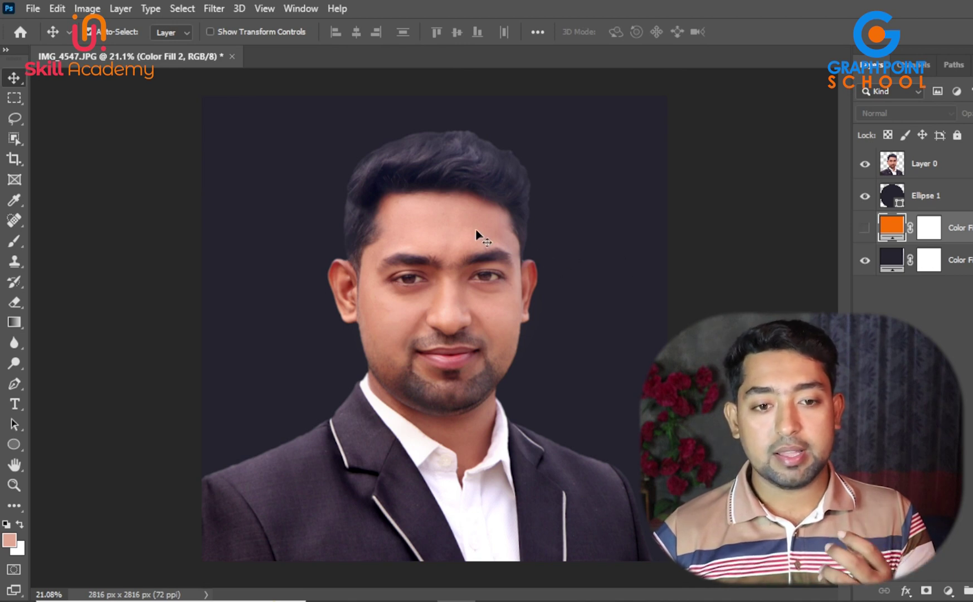
left_click(865, 260)
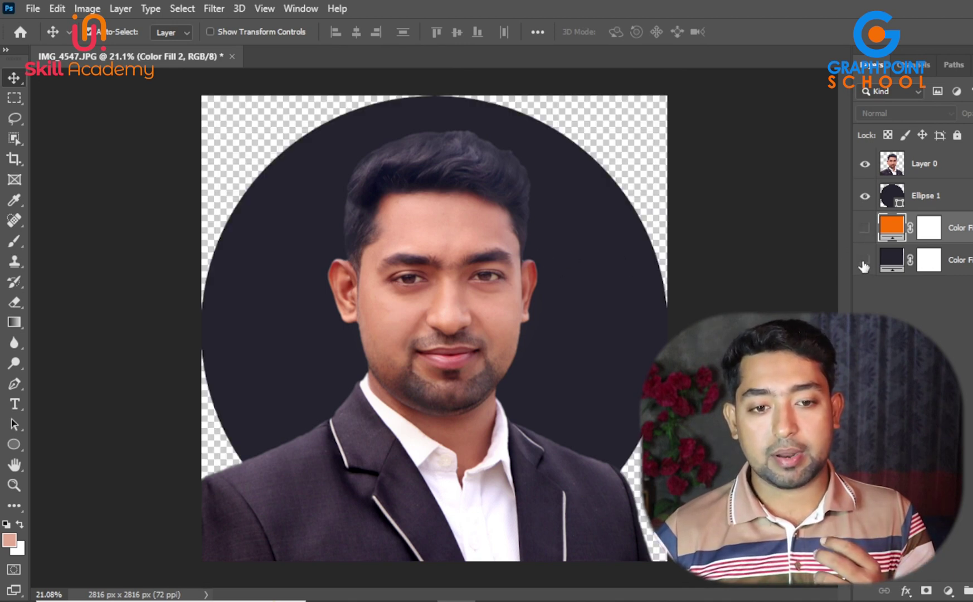
left_click(923, 201)
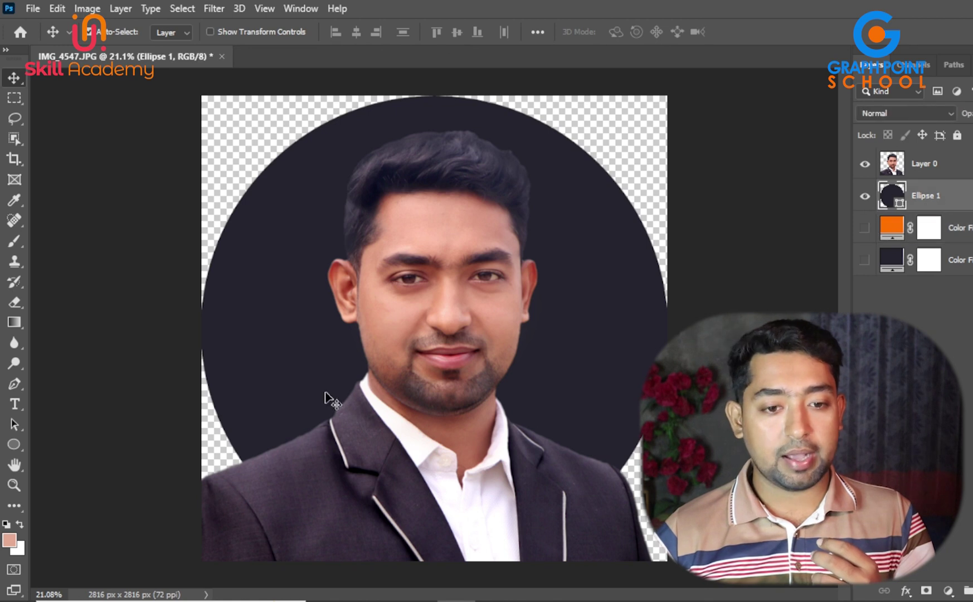
Draw a pink circle with the Ellipse tool across the full canvas above the portrait, and hide the new circle's layer.
scroll(373, 211, "down", 2)
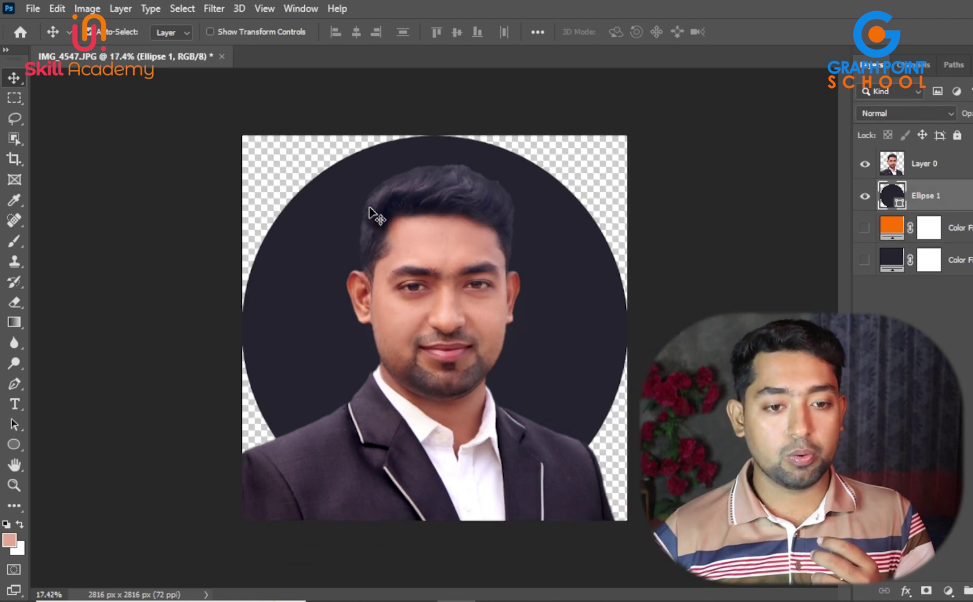
left_click(15, 444)
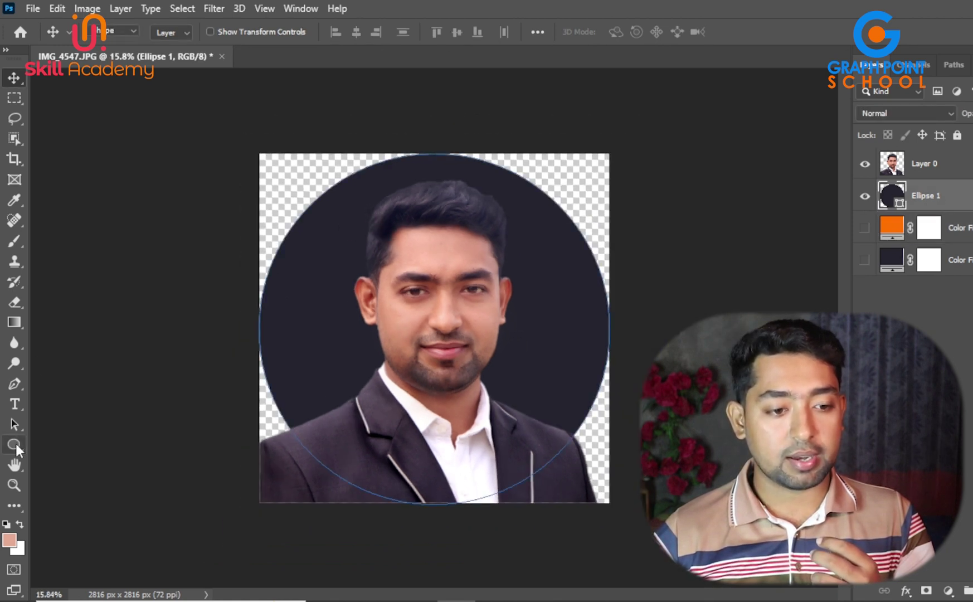
left_click(68, 473)
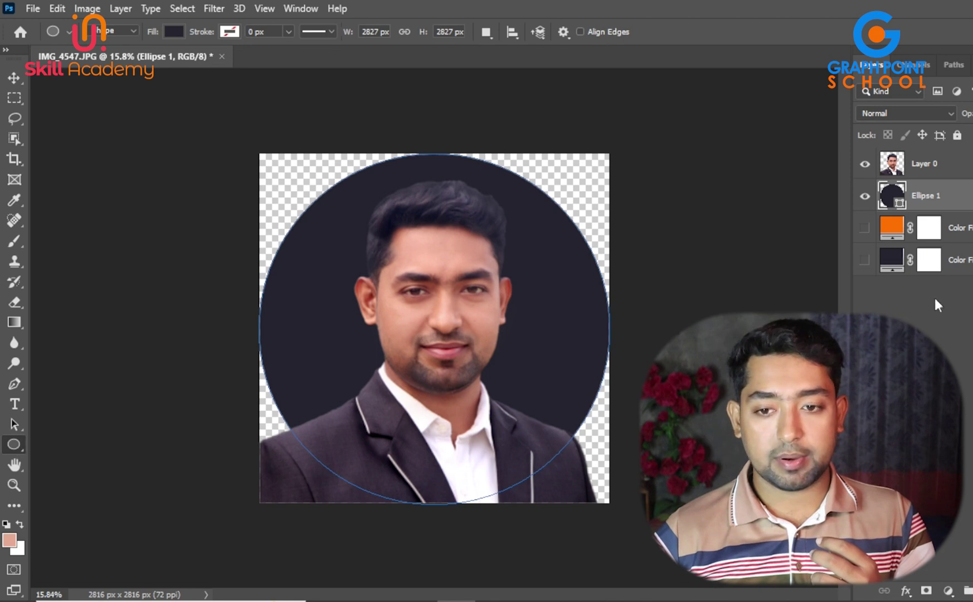
left_click(940, 305)
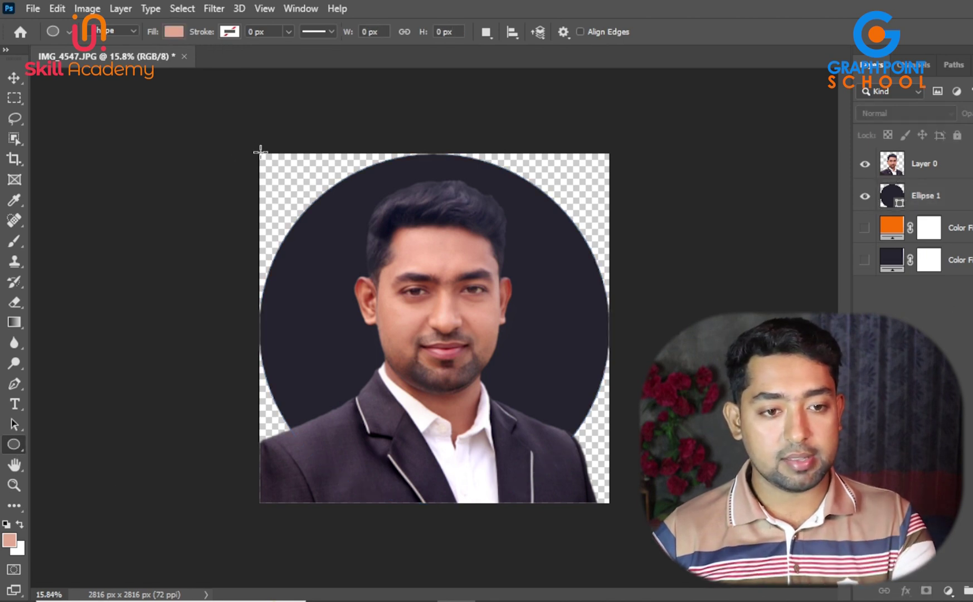
left_click_drag(260, 151, 635, 500)
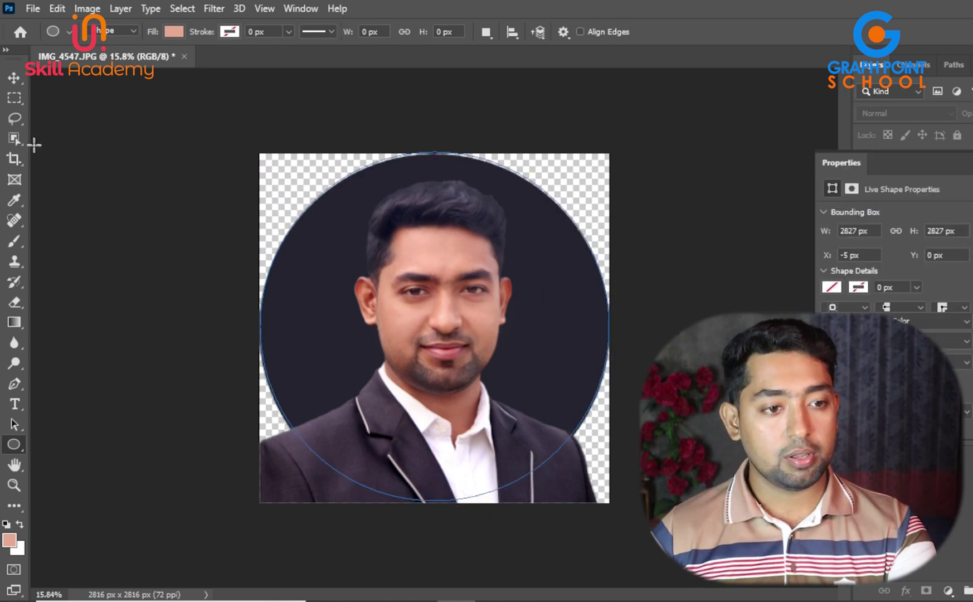
left_click(14, 159)
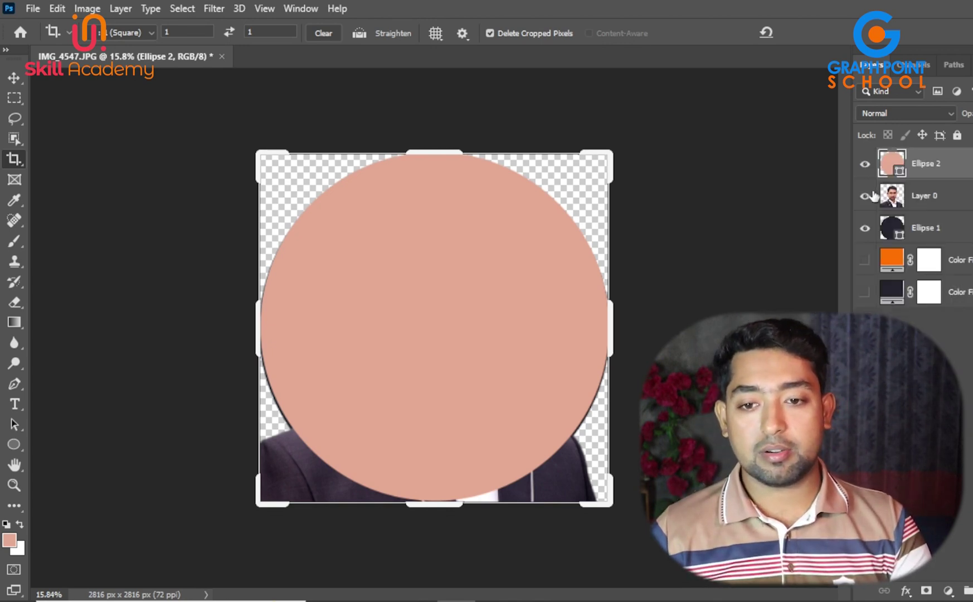
left_click(865, 164)
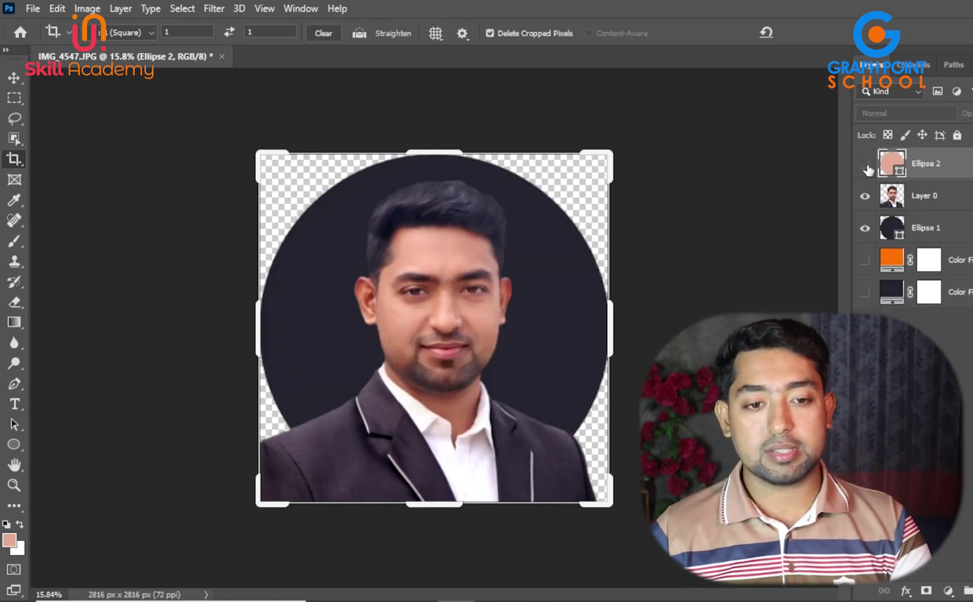
Reposition the portrait centrally over the dark circle and clip Layer 0 to Ellipse 1 with a clipping mask.
left_click(14, 78)
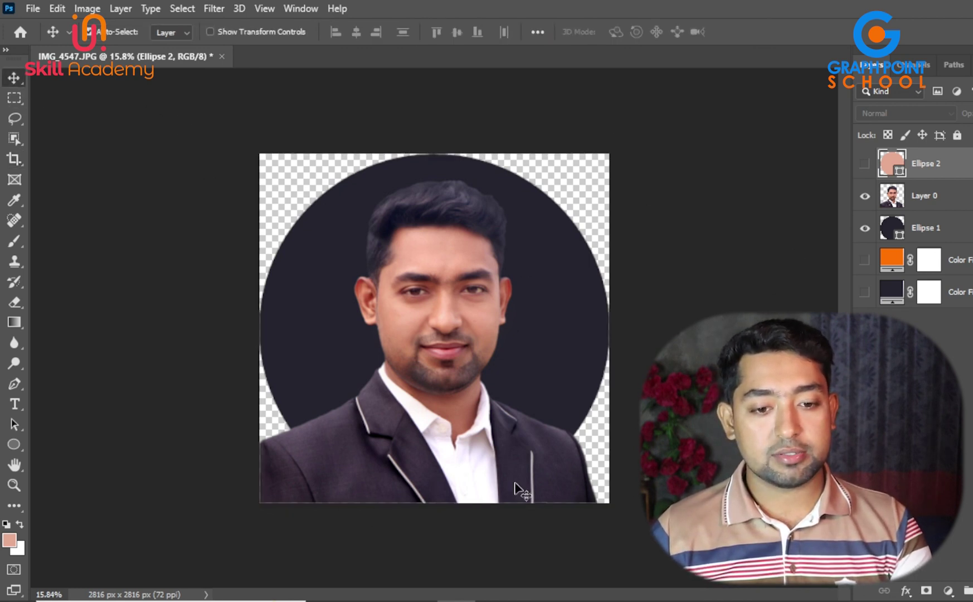
left_click_drag(438, 441, 460, 447)
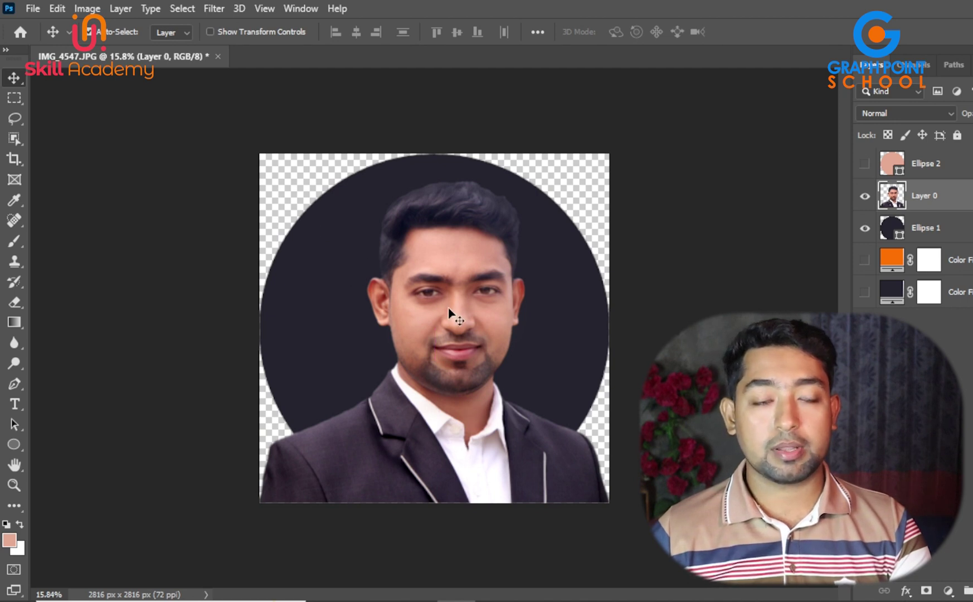
left_click_drag(472, 407, 456, 406)
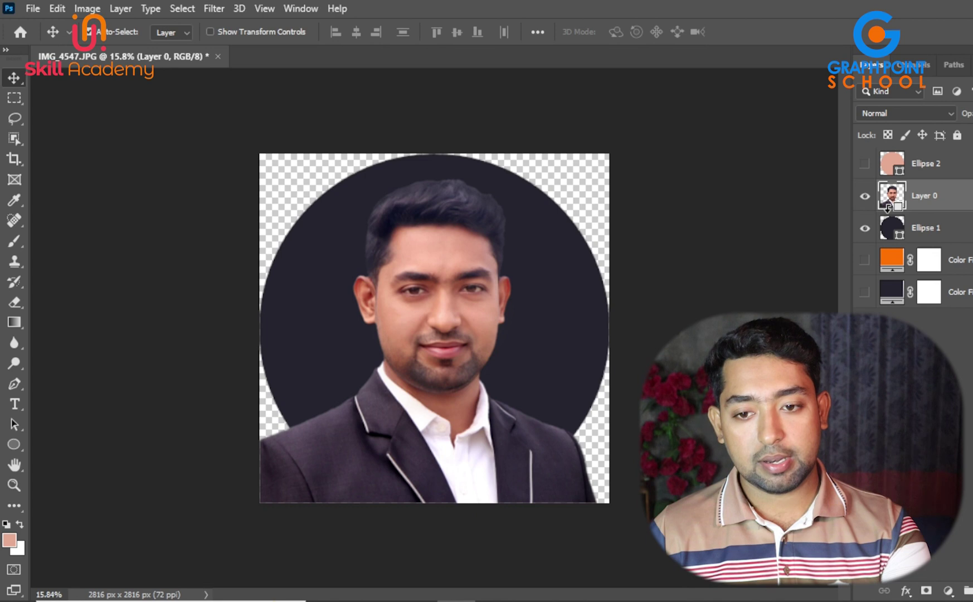
left_click(906, 212, "alt")
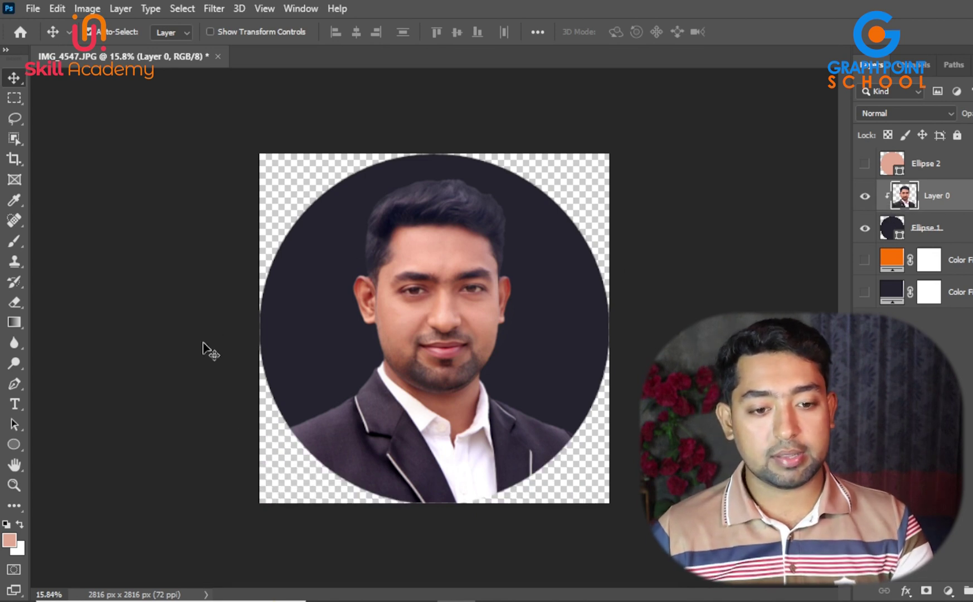